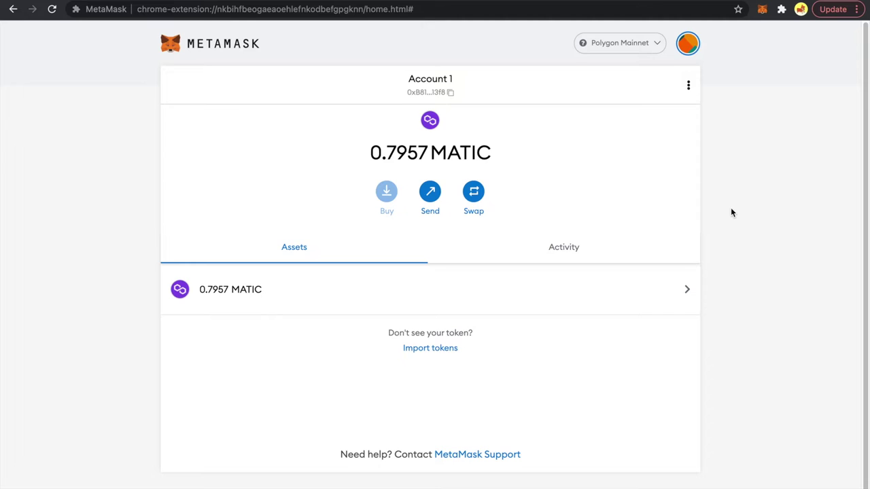
Step: Expand the MetaMask popup into a full browser tab showing Account 1 with 0.7957 MATIC
{"action": "left_click", "coordinate": [762, 10]}
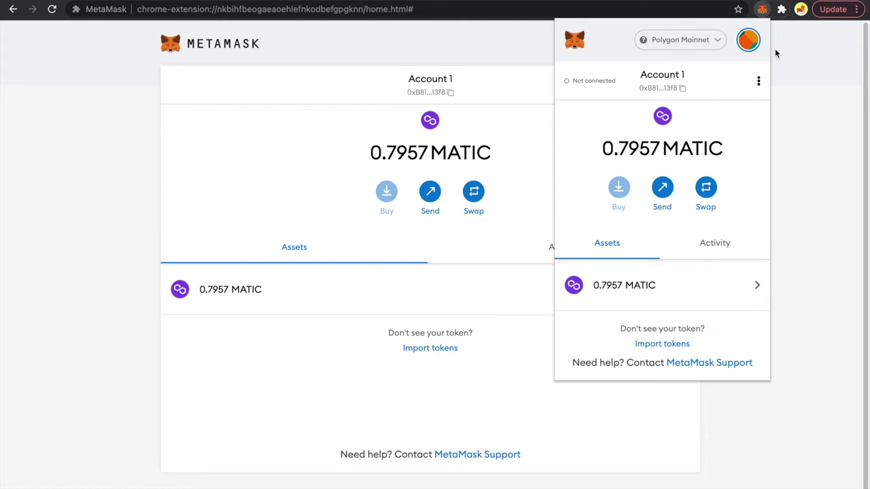
{"action": "left_click", "coordinate": [759, 81]}
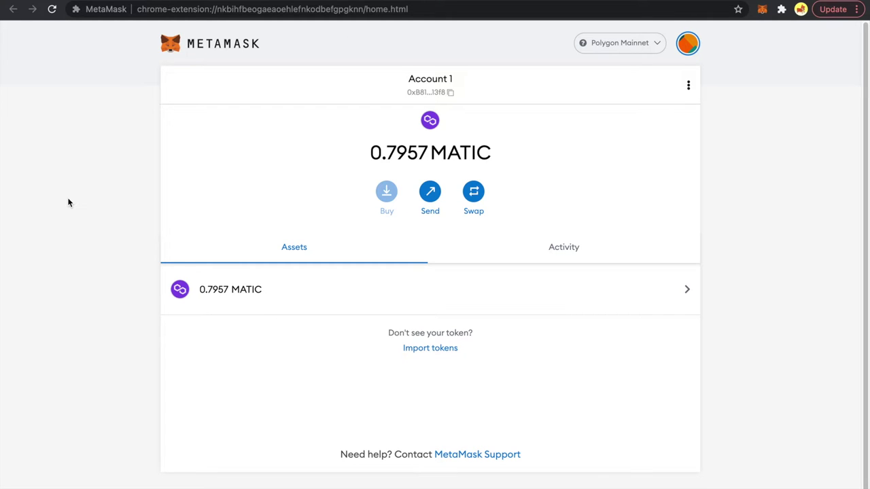
Step: Start a custom token import at the Token Contract Address field, then go to the Paul The Octopus OpenSea page
{"action": "left_click", "coordinate": [433, 348]}
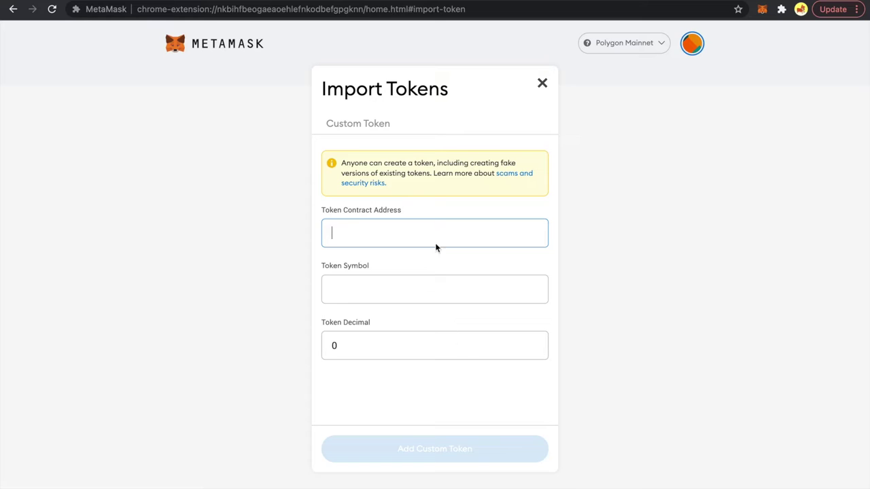
{"action": "left_click_drag", "start_coordinate": [325, 214], "coordinate": [375, 213]}
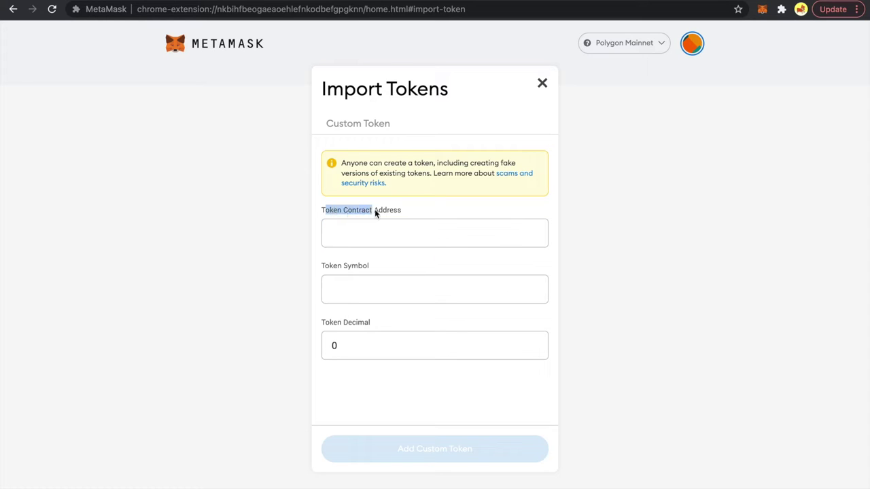
{"action": "left_click", "coordinate": [374, 235]}
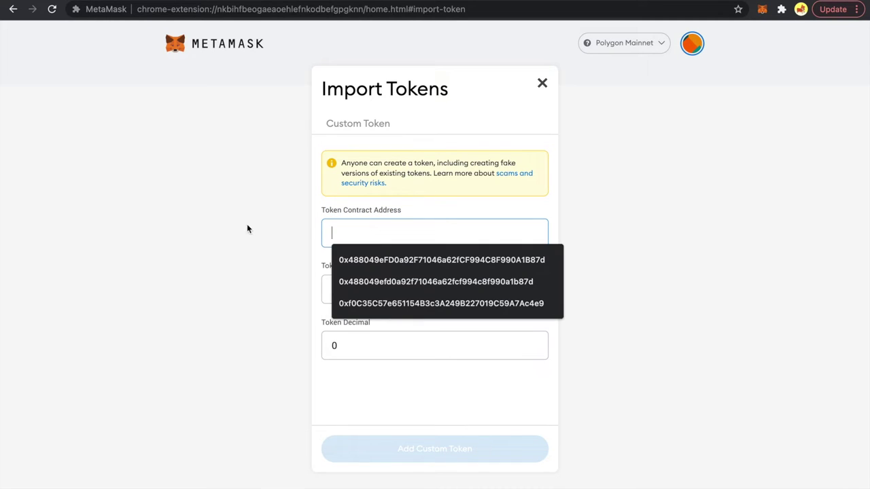
{"action": "left_click", "coordinate": [301, 228]}
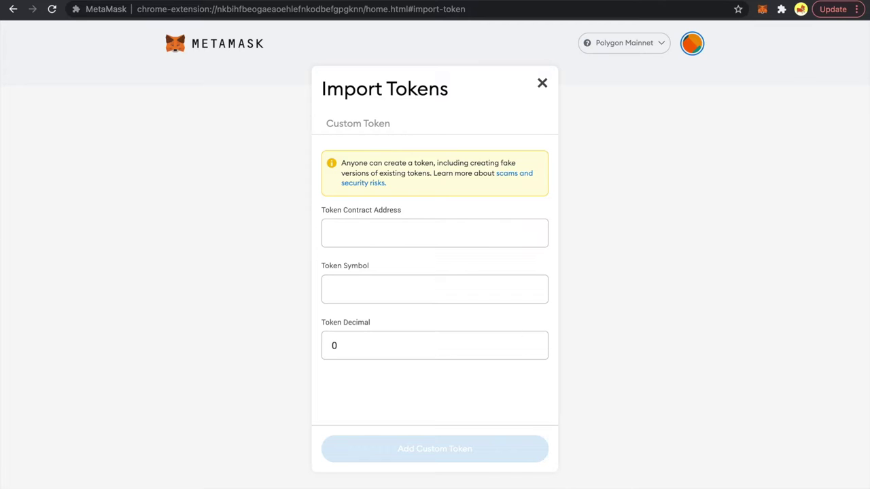
{"action": "key", "text": "ctrl+Tab"}
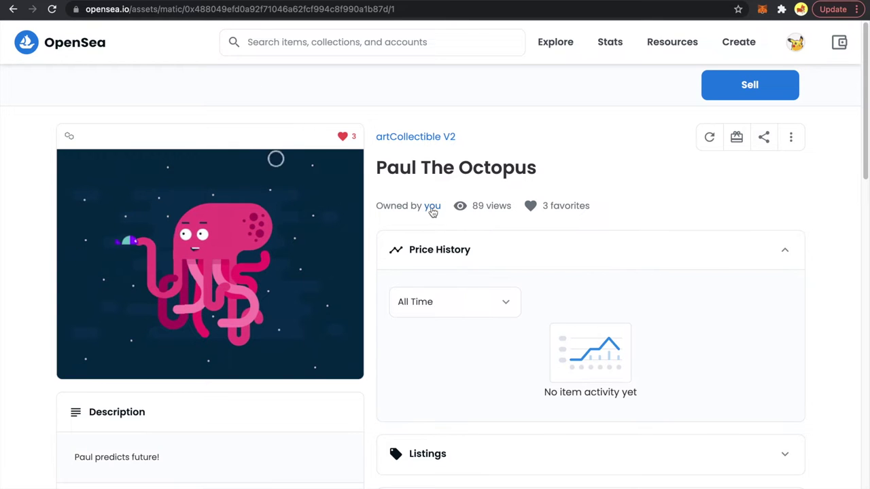
Step: Copy the octopus NFT's ERC-721 Polygon contract address from its Polygonscan page
{"action": "scroll", "coordinate": [375, 260], "scroll_direction": "down", "scroll_amount": 3}
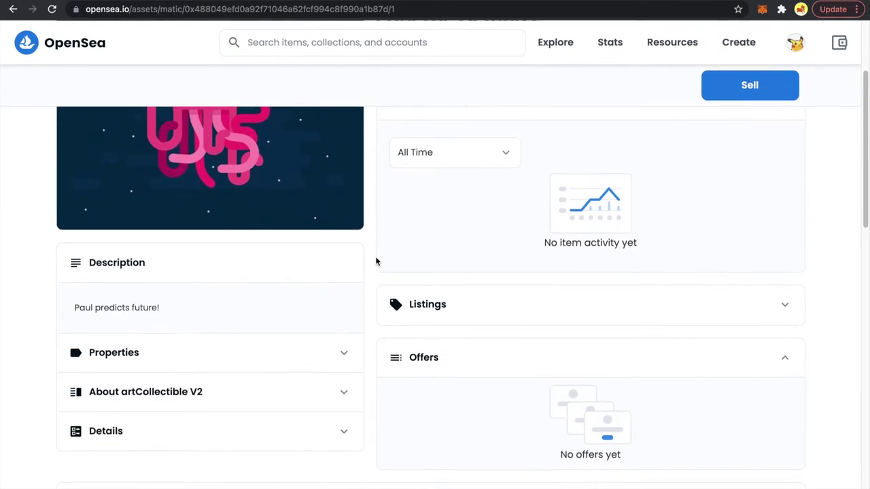
{"action": "scroll", "coordinate": [375, 259], "scroll_direction": "down", "scroll_amount": 2}
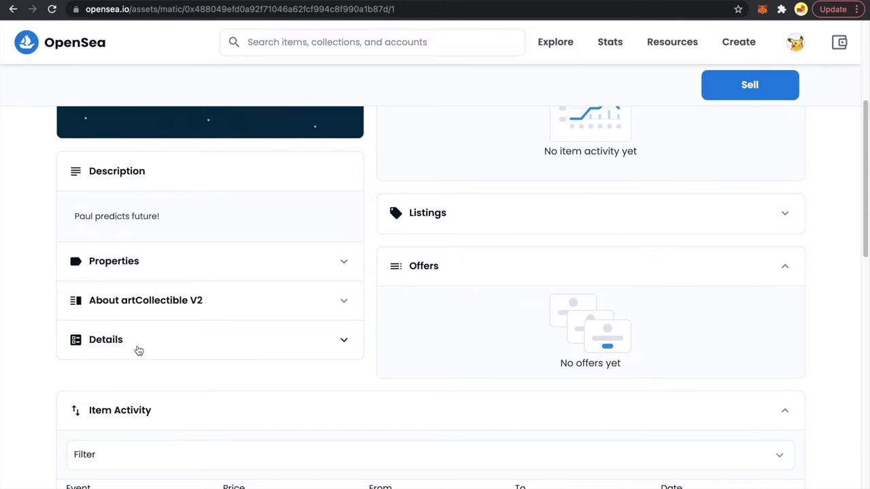
{"action": "left_click", "coordinate": [345, 342]}
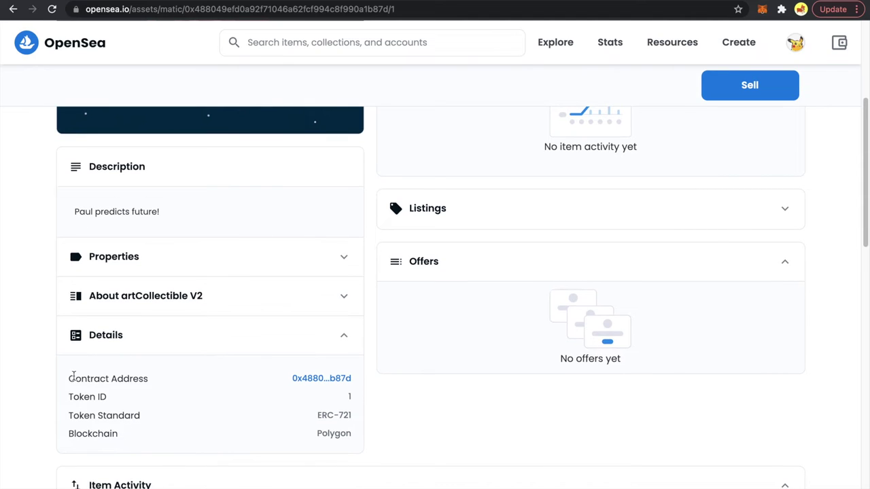
{"action": "left_click_drag", "start_coordinate": [69, 378], "coordinate": [152, 380]}
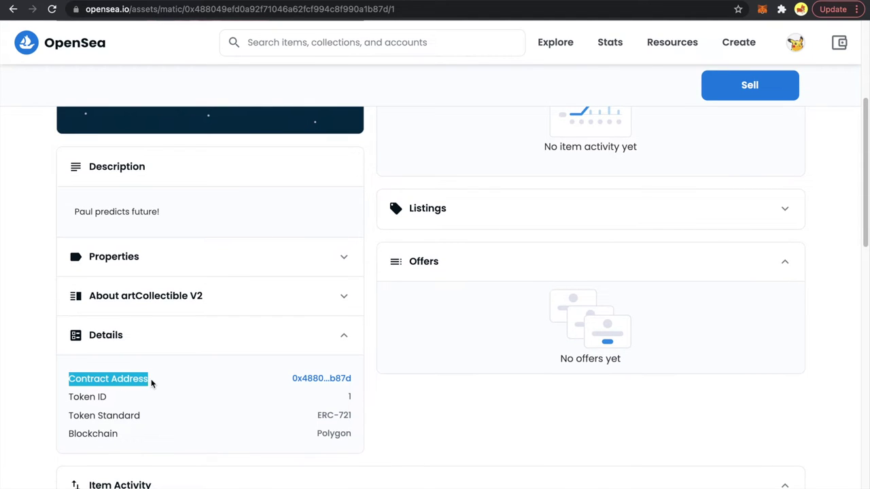
{"action": "left_click", "coordinate": [318, 380]}
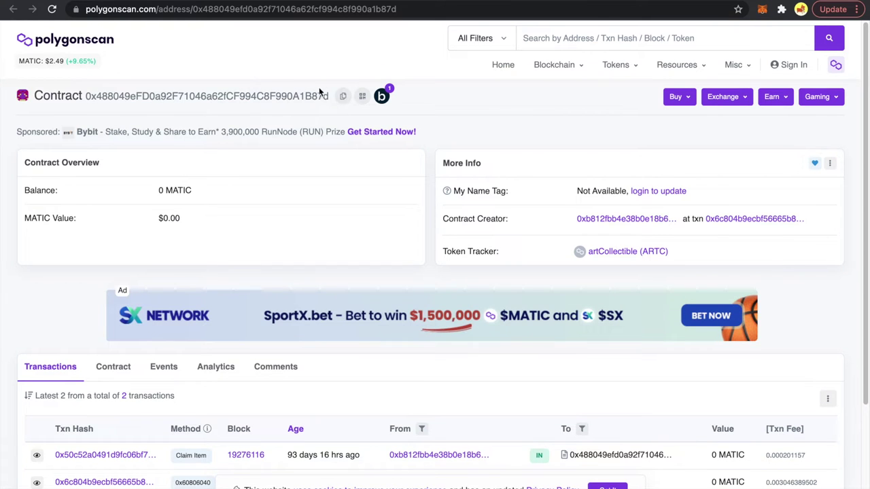
{"action": "left_click", "coordinate": [343, 96]}
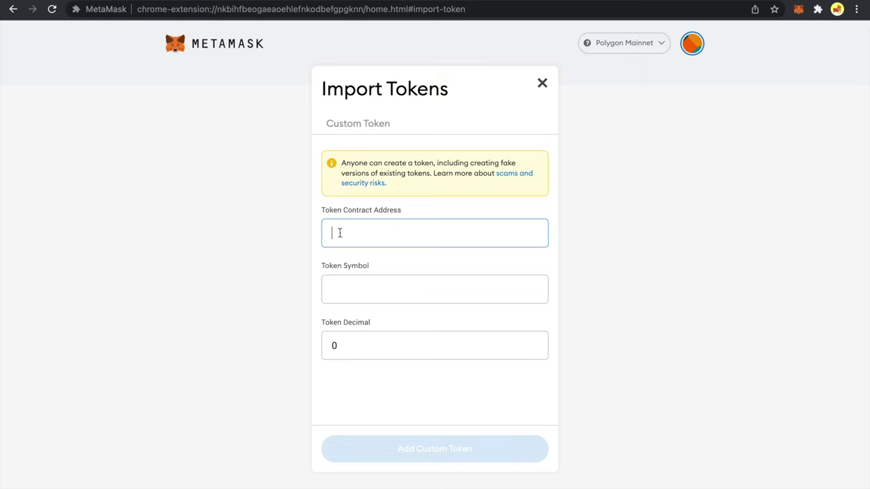
Step: Paste the NFT contract address into Token Contract Address so the symbol auto-fills as ARTC
{"action": "key", "text": "ctrl+v"}
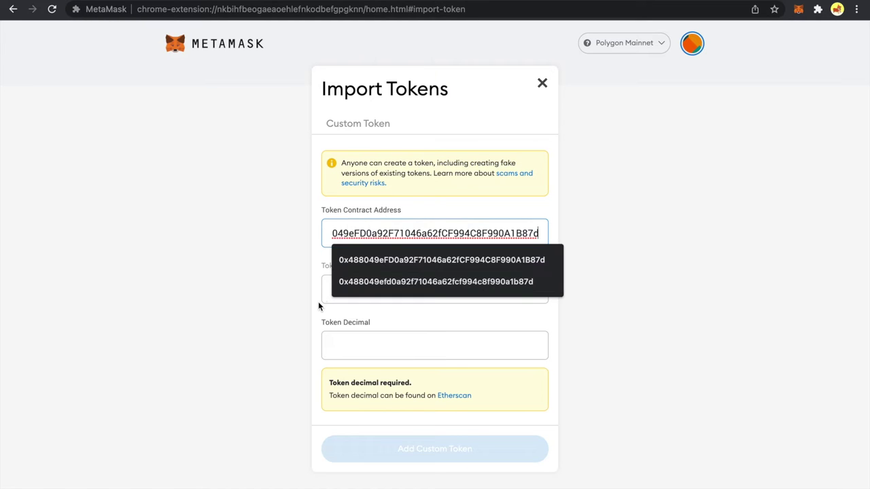
{"action": "left_click", "coordinate": [318, 303]}
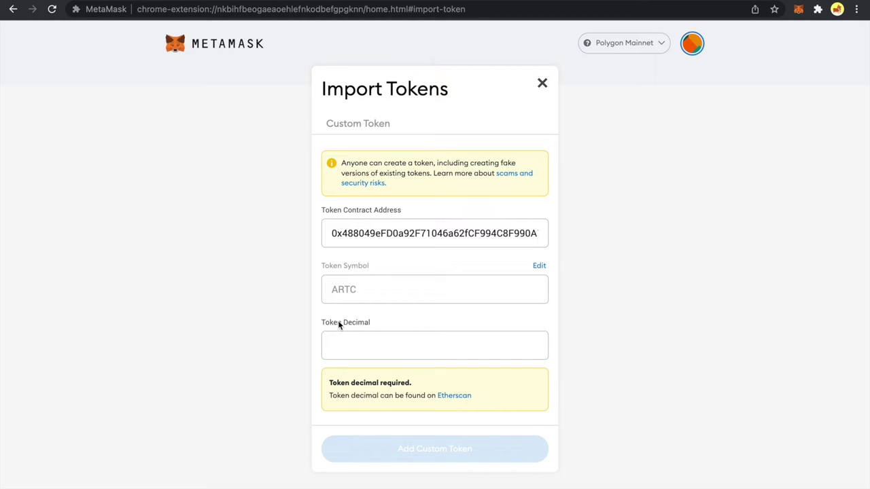
Step: Import ARTC as a custom token with 0 decimals, correcting the initially entered decimal of 2
{"action": "left_click", "coordinate": [344, 342]}
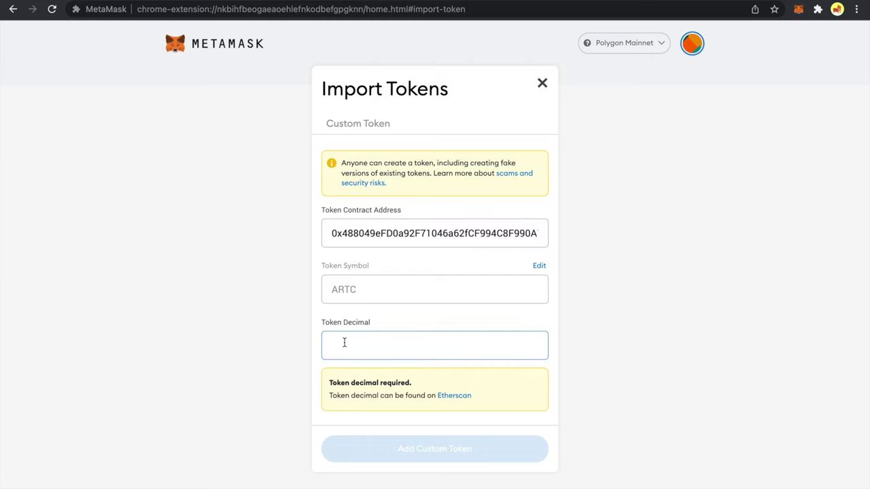
{"action": "type", "text": "2"}
{"action": "left_click", "coordinate": [448, 454]}
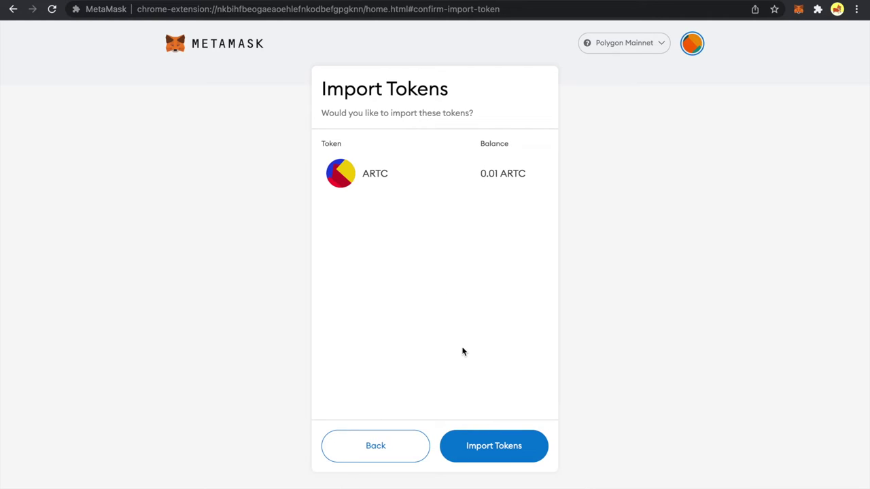
{"action": "left_click", "coordinate": [380, 458]}
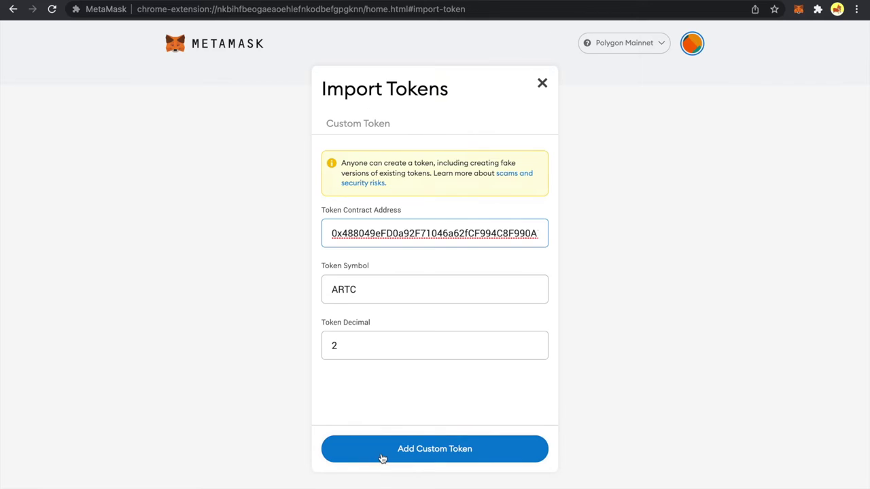
{"action": "left_click", "coordinate": [347, 344]}
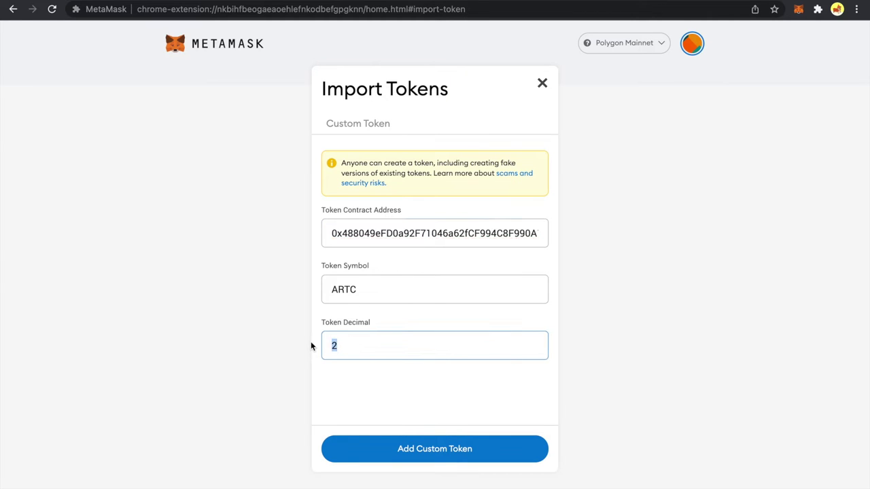
{"action": "type", "text": "0"}
{"action": "left_click", "coordinate": [445, 456]}
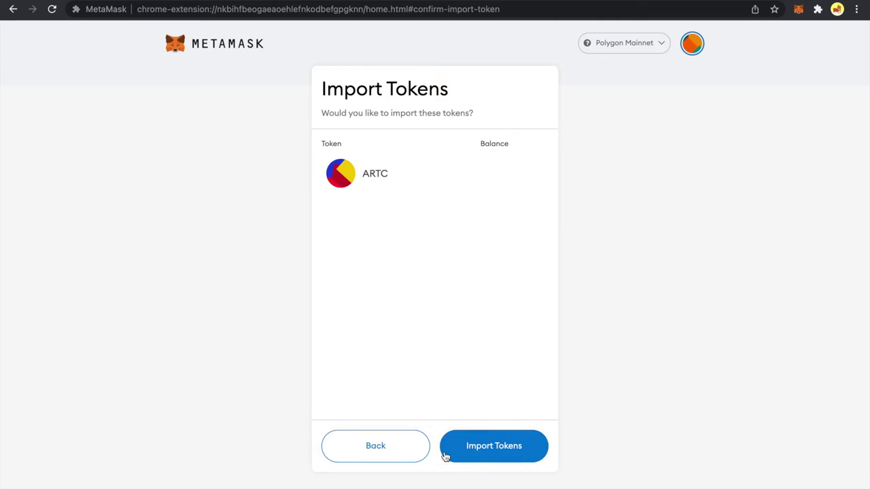
{"action": "left_click", "coordinate": [501, 446]}
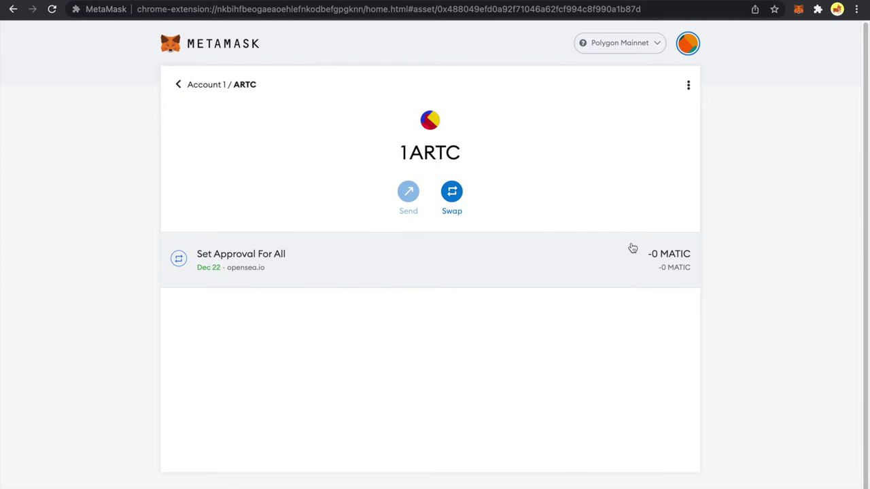
Step: Return to the Account 1 overview listing 1 ARTC, then go back to the octopus OpenSea page
{"action": "left_click", "coordinate": [179, 84]}
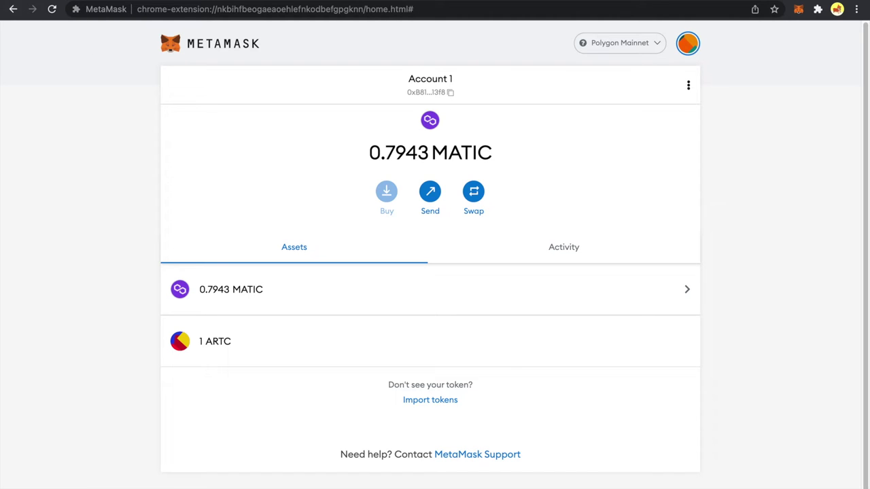
{"action": "left_click", "coordinate": [49, 7]}
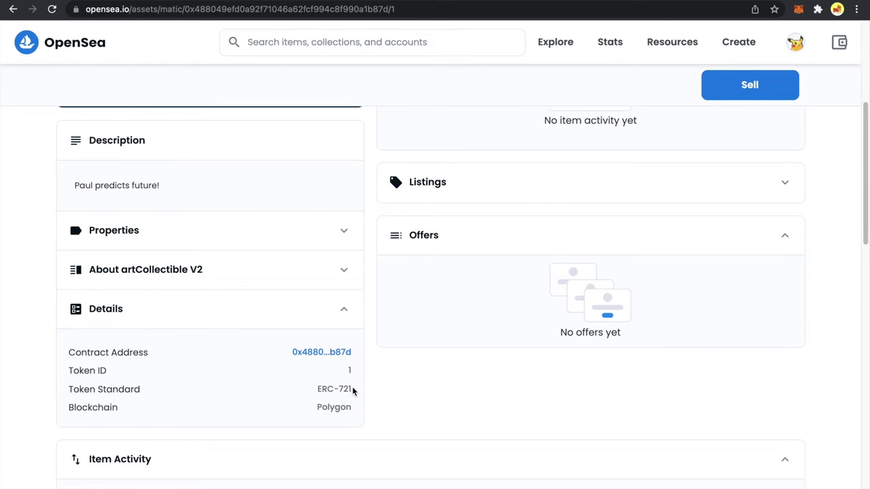
Step: Note the octopus NFT's ERC-721 token standard and go to the OpenSea profile page
{"action": "left_click_drag", "start_coordinate": [352, 390], "coordinate": [317, 390]}
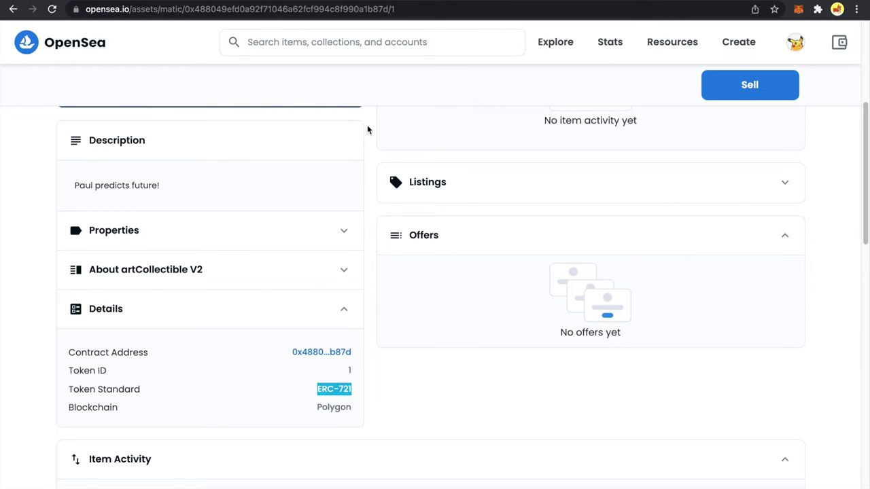
{"action": "scroll", "coordinate": [367, 130], "scroll_direction": "up", "scroll_amount": 5}
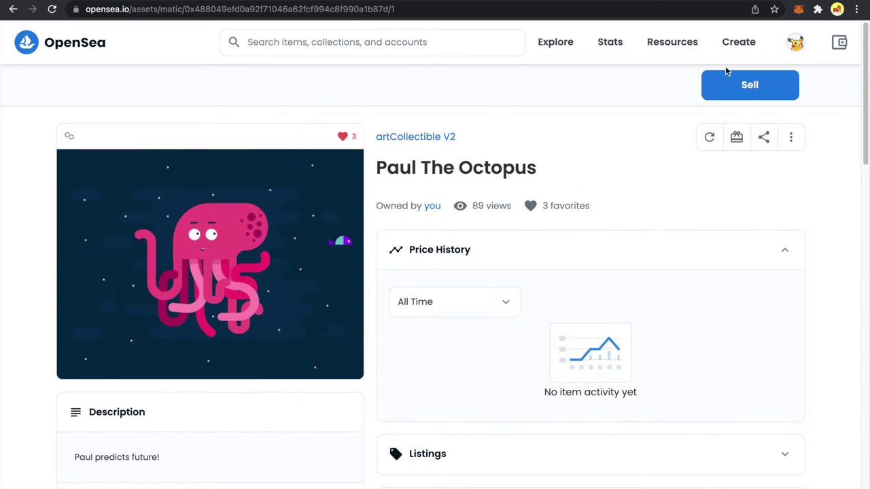
{"action": "mouse_move", "coordinate": [795, 42]}
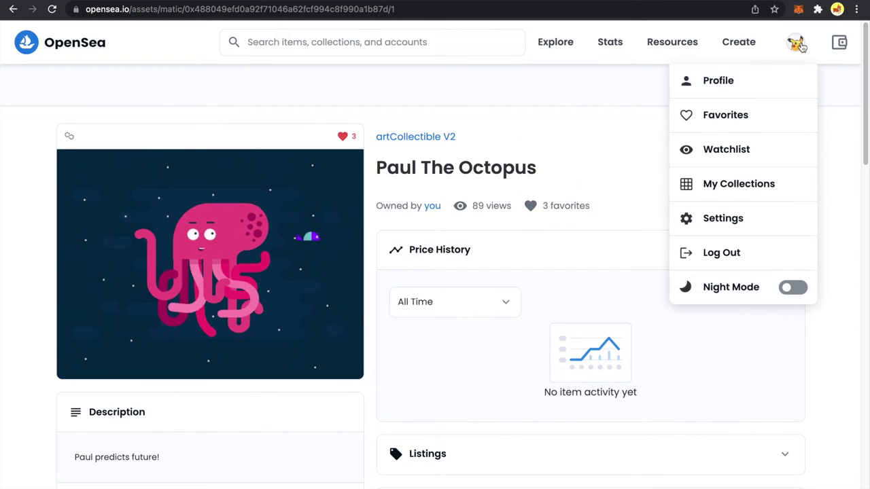
{"action": "left_click", "coordinate": [743, 196]}
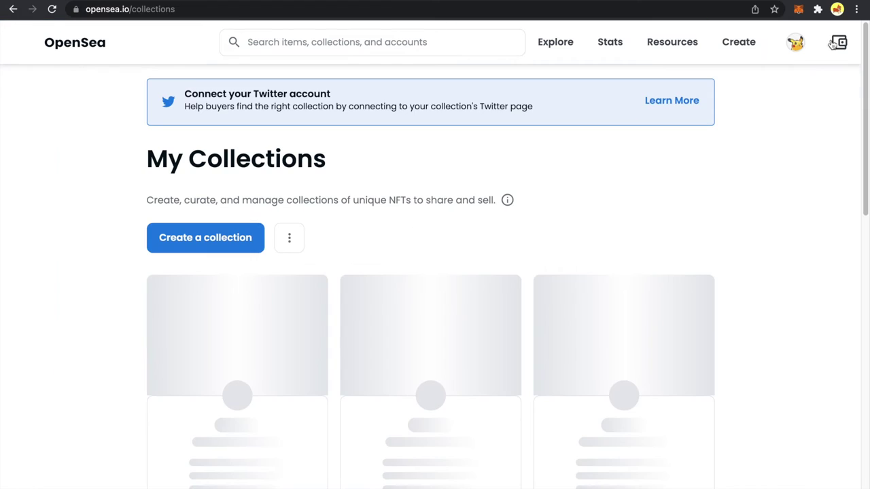
{"action": "mouse_move", "coordinate": [795, 42]}
{"action": "left_click", "coordinate": [733, 83]}
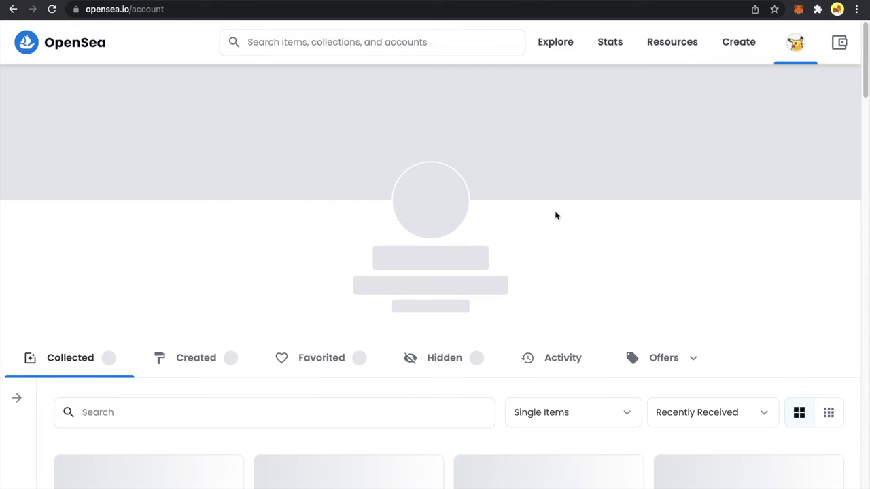
Step: Check that Mandelbrot/Julia Set #115 uses the ERC-1155 token standard, then return to MetaMask
{"action": "scroll", "coordinate": [555, 216], "scroll_direction": "down", "scroll_amount": 4}
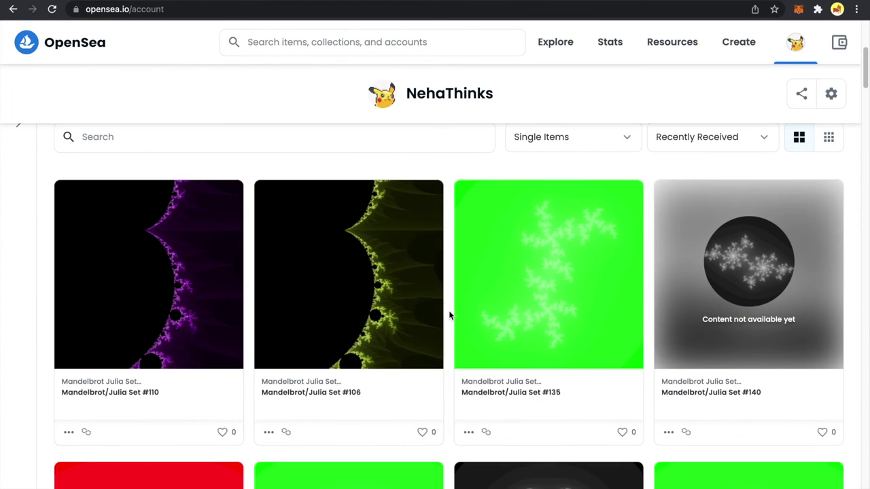
{"action": "scroll", "coordinate": [425, 286], "scroll_direction": "down", "scroll_amount": 4}
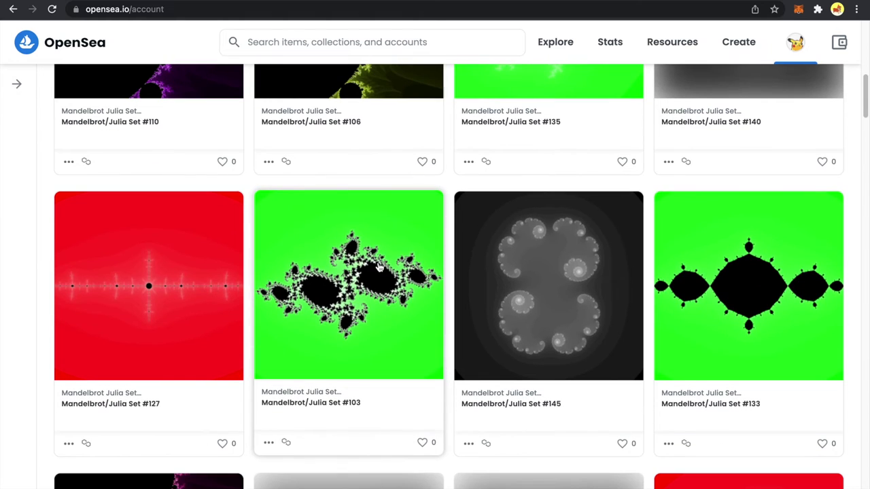
{"action": "scroll", "coordinate": [367, 285], "scroll_direction": "down", "scroll_amount": 4}
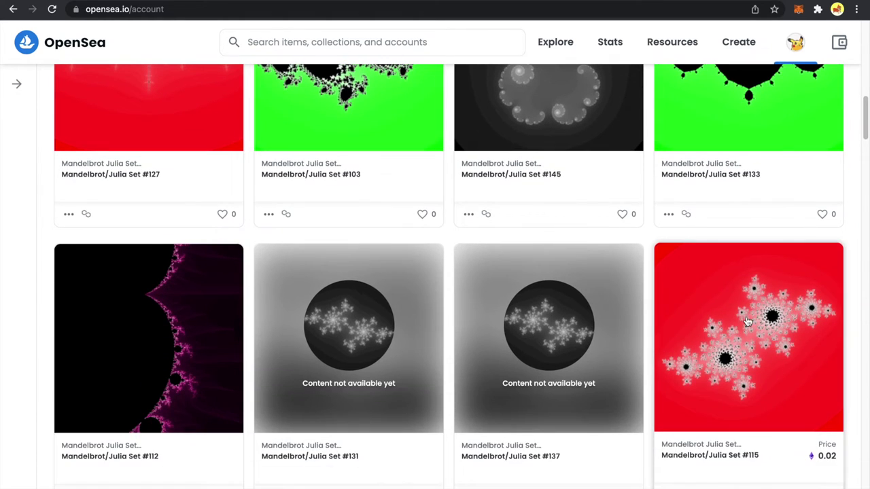
{"action": "left_click", "coordinate": [748, 321]}
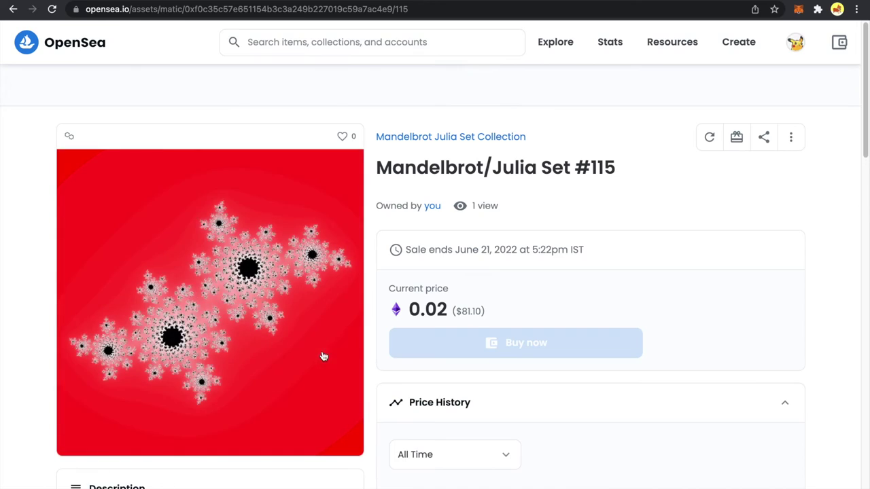
{"action": "scroll", "coordinate": [208, 381], "scroll_direction": "down", "scroll_amount": 5}
{"action": "left_click", "coordinate": [257, 376]}
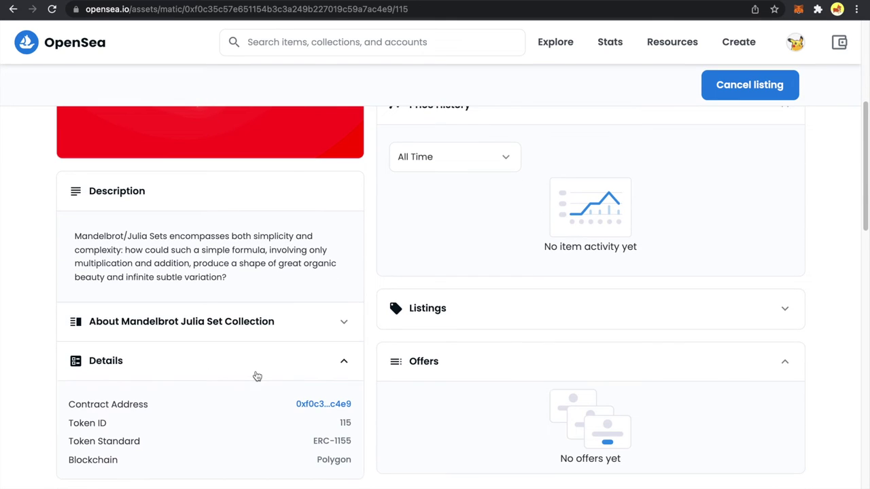
{"action": "left_click_drag", "start_coordinate": [353, 442], "coordinate": [318, 442]}
{"action": "scroll", "coordinate": [365, 249], "scroll_direction": "up", "scroll_amount": 5}
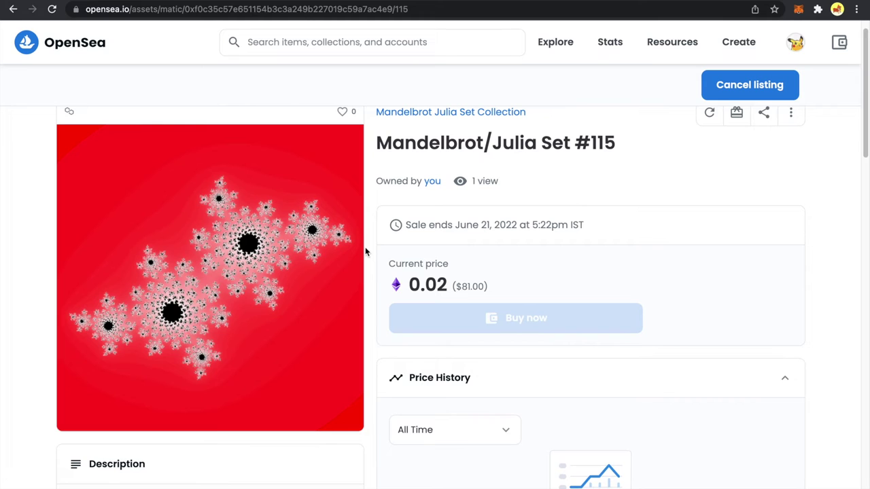
{"action": "scroll", "coordinate": [281, 201], "scroll_direction": "up", "scroll_amount": 1}
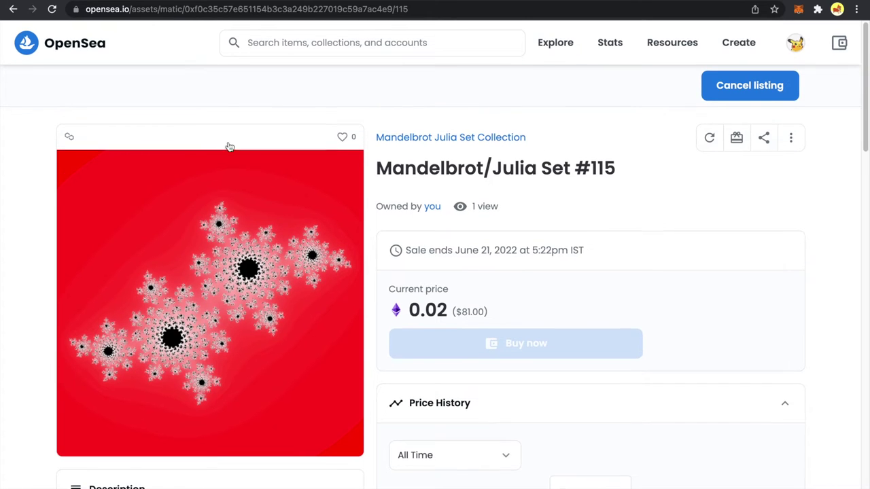
{"action": "left_click", "coordinate": [271, 9]}
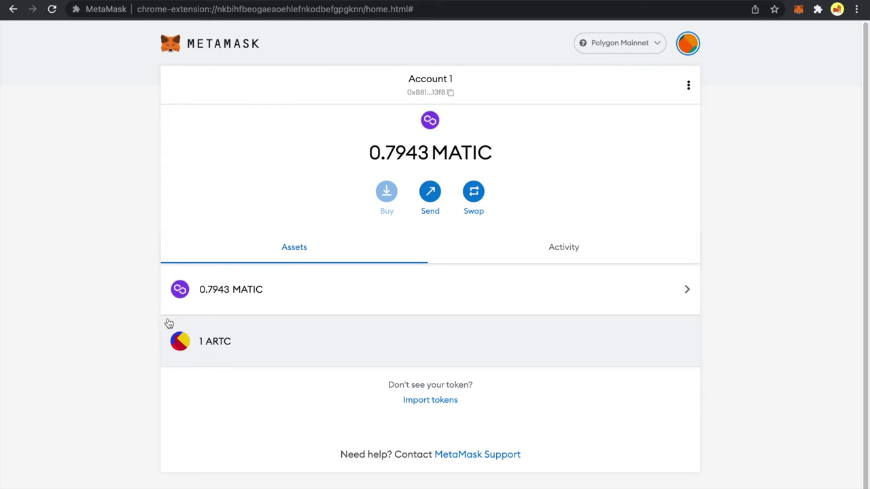
Step: Read the 'Does MetaMask support ERC 1155?' support article's answer, then return to the wallet home
{"action": "left_click", "coordinate": [588, 1]}
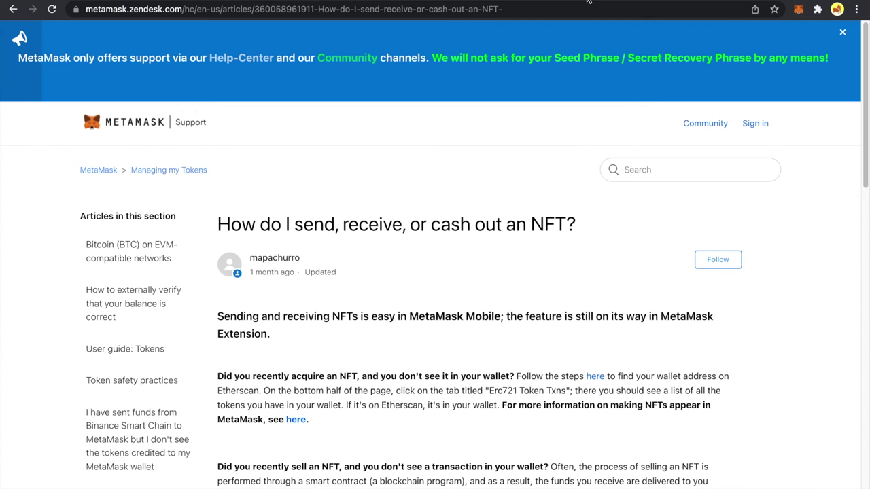
{"action": "left_click", "coordinate": [589, 1]}
{"action": "scroll", "coordinate": [411, 355], "scroll_direction": "down", "scroll_amount": 2}
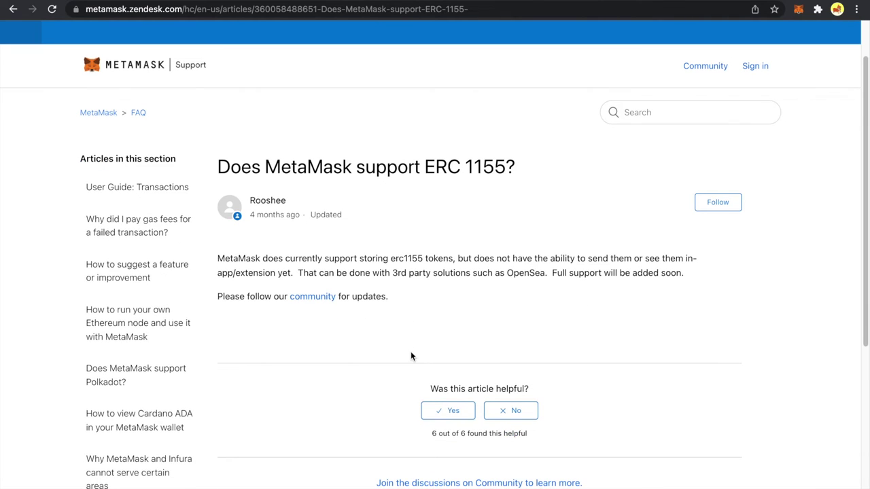
{"action": "left_click_drag", "start_coordinate": [218, 258], "coordinate": [458, 259]}
{"action": "left_click_drag", "start_coordinate": [462, 259], "coordinate": [299, 274]}
{"action": "left_click", "coordinate": [354, 262]}
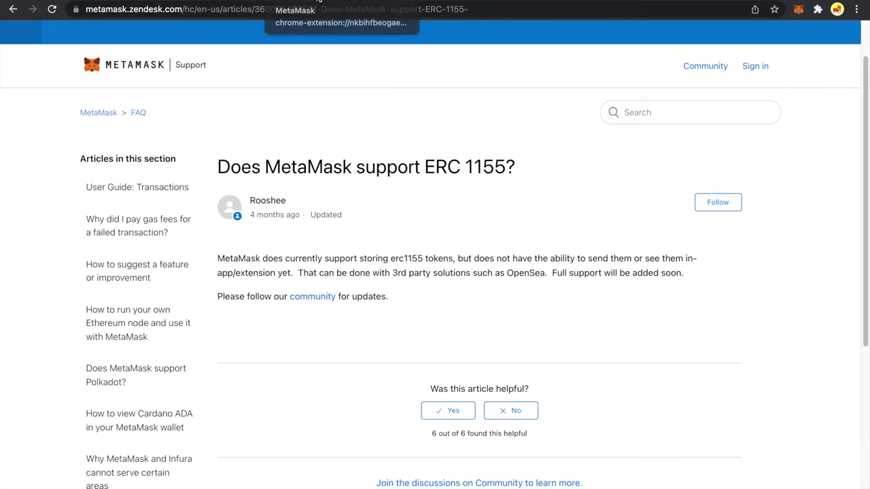
{"action": "left_click", "coordinate": [317, 2]}
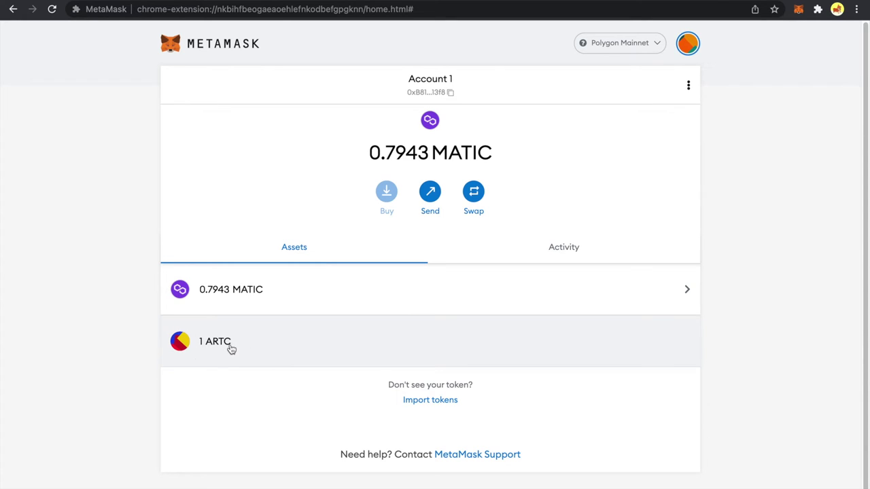
Step: Open the 1 ARTC asset page showing its Set Approval For All activity
{"action": "left_click", "coordinate": [269, 348]}
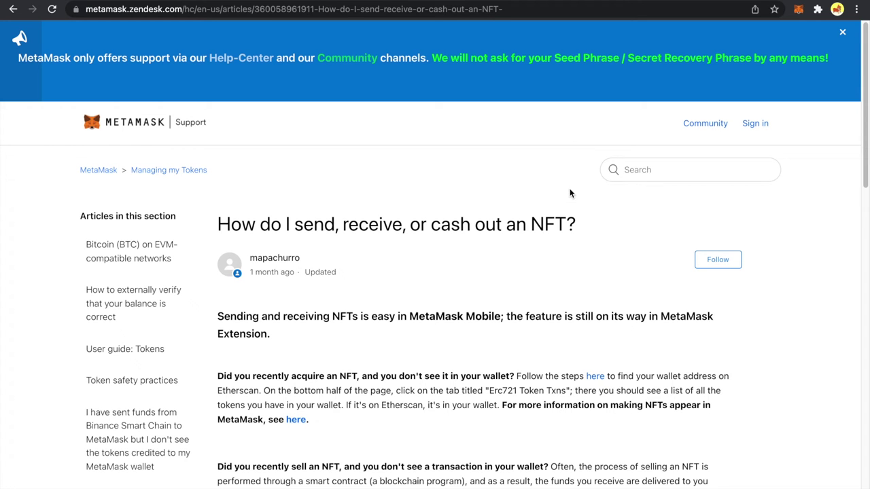
Step: Highlight the NFT article's sentence that sending NFTs works in MetaMask Mobile but not yet Extension
{"action": "scroll", "coordinate": [556, 293], "scroll_direction": "down", "scroll_amount": 2}
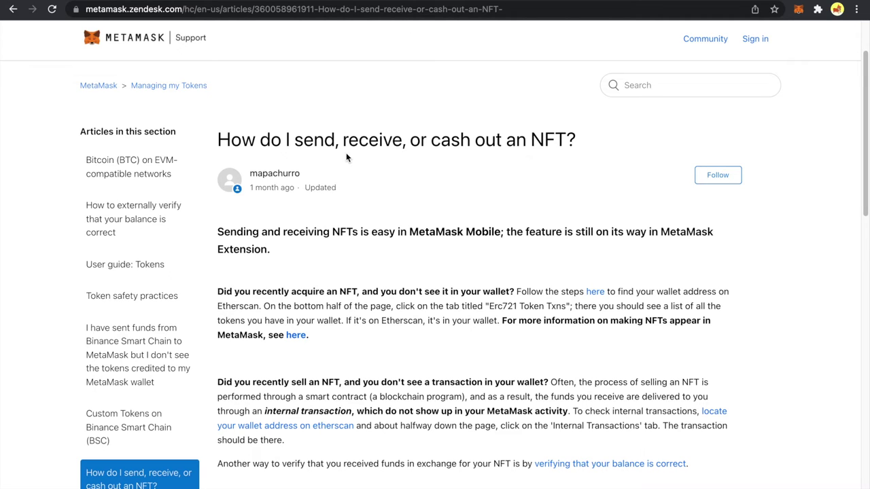
{"action": "left_click_drag", "start_coordinate": [218, 231], "coordinate": [587, 279]}
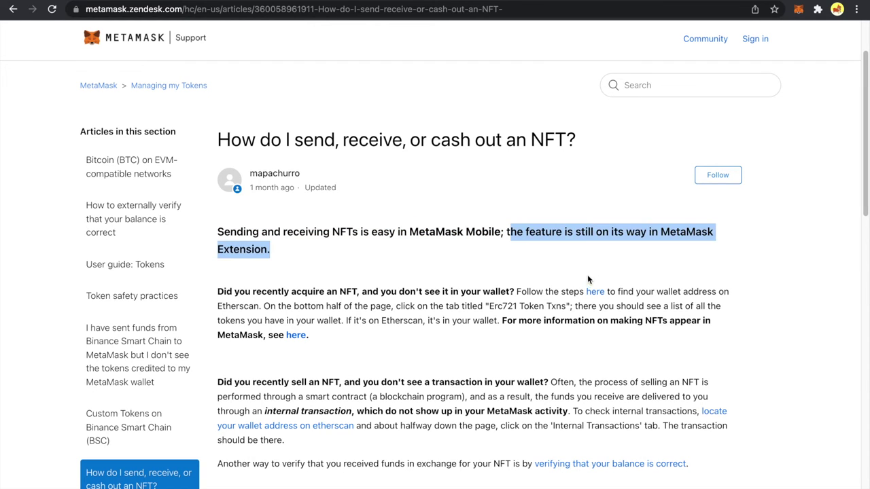
{"action": "left_click", "coordinate": [387, 283]}
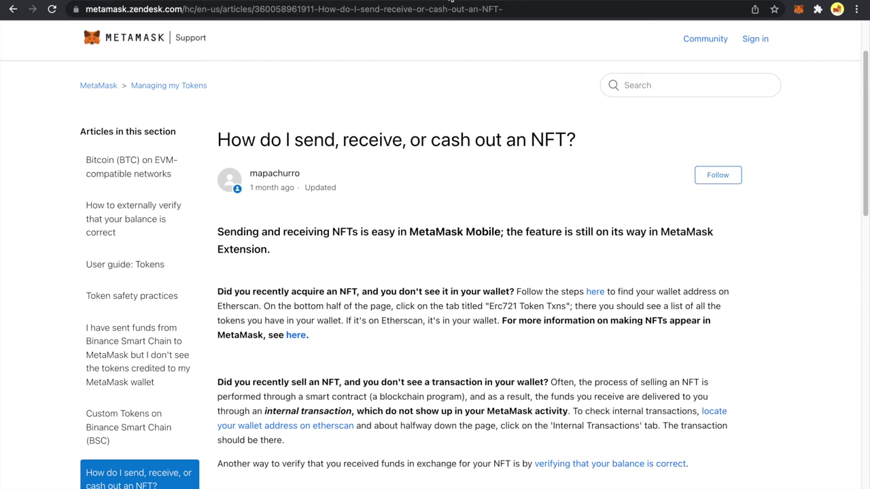
Step: Return to the MetaMask wallet home and open the 1 ARTC token's asset details
{"action": "left_click", "coordinate": [437, 1]}
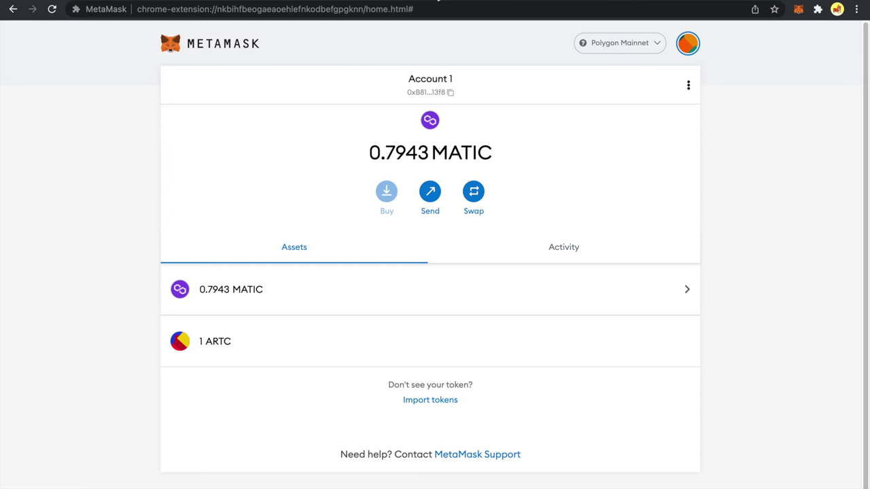
{"action": "left_click", "coordinate": [215, 345]}
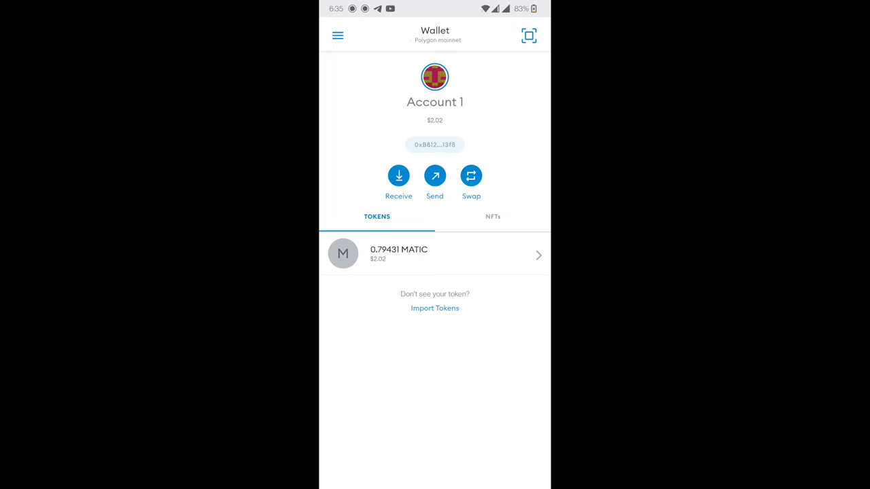
Step: Select Polygon mainnet from the Networks list and view the still-empty NFTs tab
{"action": "left_click", "coordinate": [435, 35]}
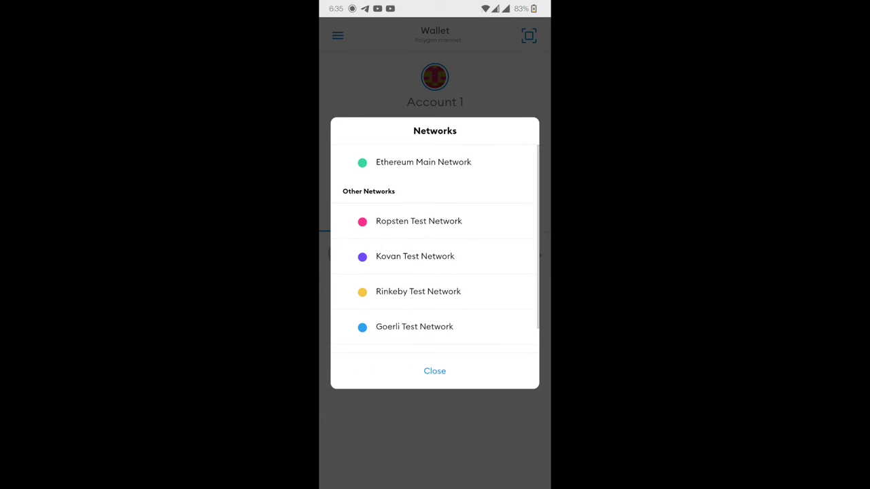
{"action": "left_click_drag", "start_coordinate": [501, 231], "coordinate": [496, 278]}
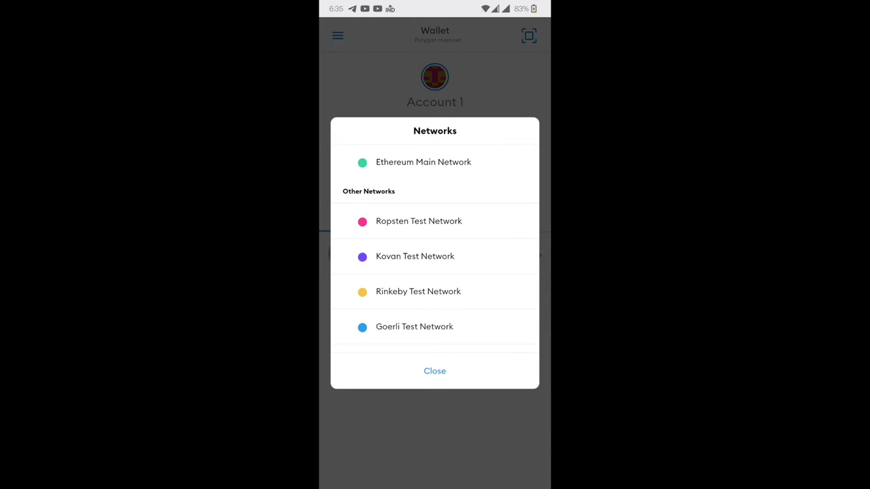
{"action": "left_click_drag", "start_coordinate": [489, 230], "coordinate": [493, 186]}
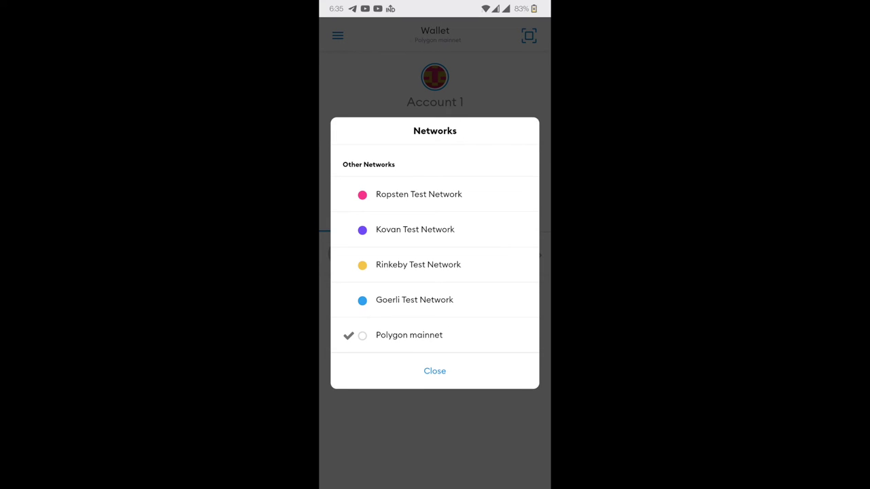
{"action": "left_click", "coordinate": [416, 335]}
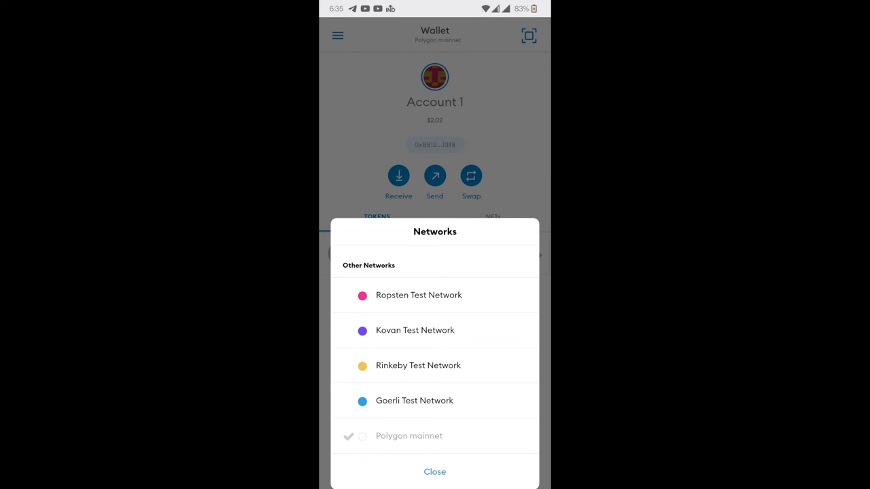
{"action": "left_click", "coordinate": [492, 216]}
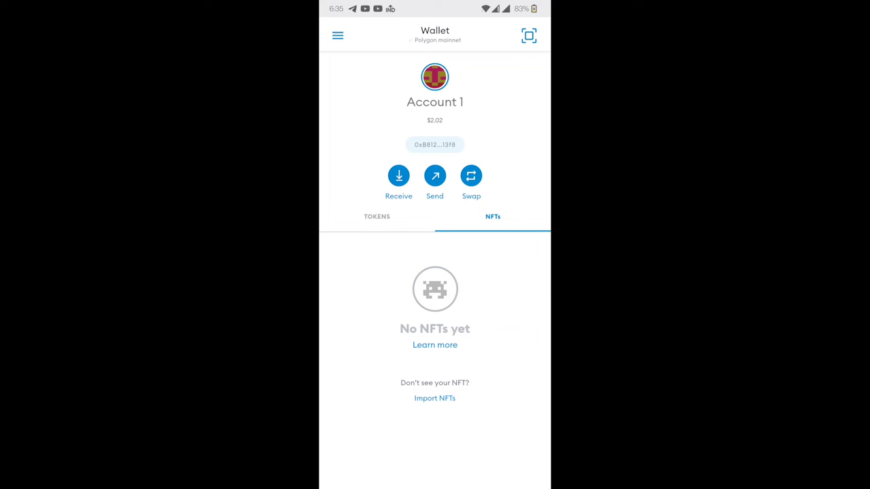
Step: Import the octopus NFT by pasting its contract address and entering ID 1
{"action": "left_click", "coordinate": [435, 398]}
{"action": "left_click", "coordinate": [374, 91]}
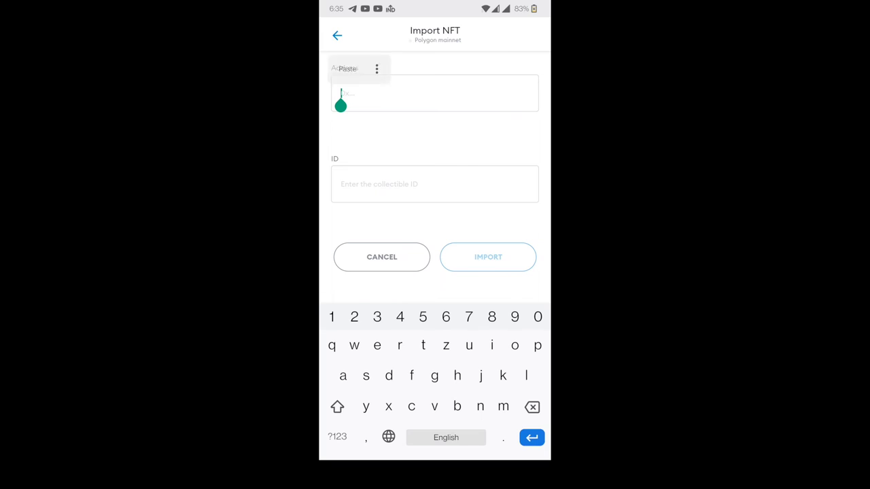
{"action": "left_click", "coordinate": [347, 68]}
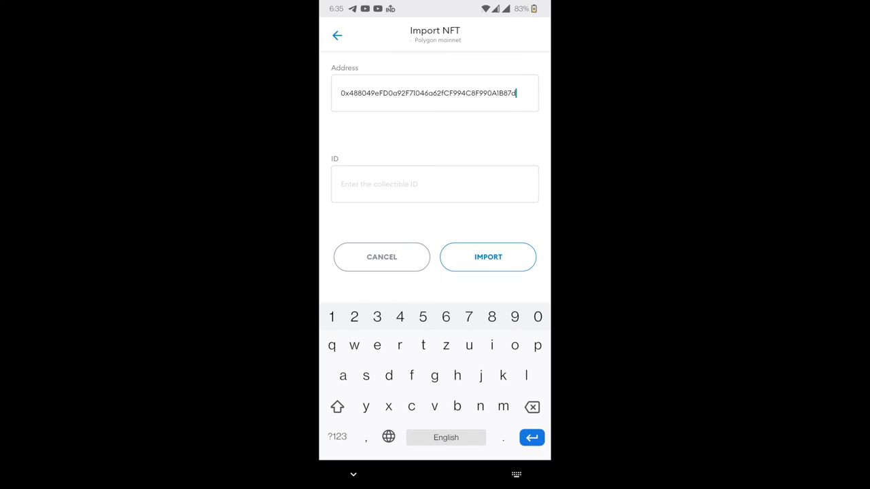
{"action": "left_click", "coordinate": [343, 184]}
{"action": "type", "text": "1"}
{"action": "key", "text": "Return"}
{"action": "left_click", "coordinate": [487, 260]}
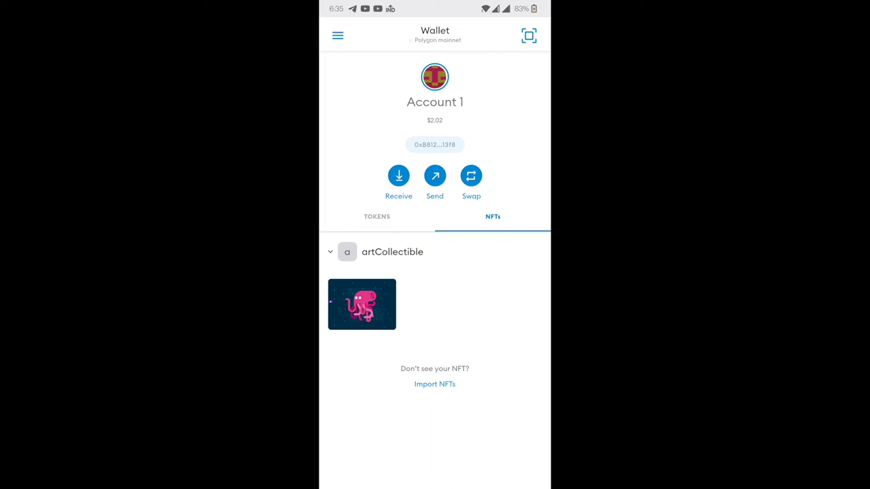
{"action": "left_click", "coordinate": [360, 300]}
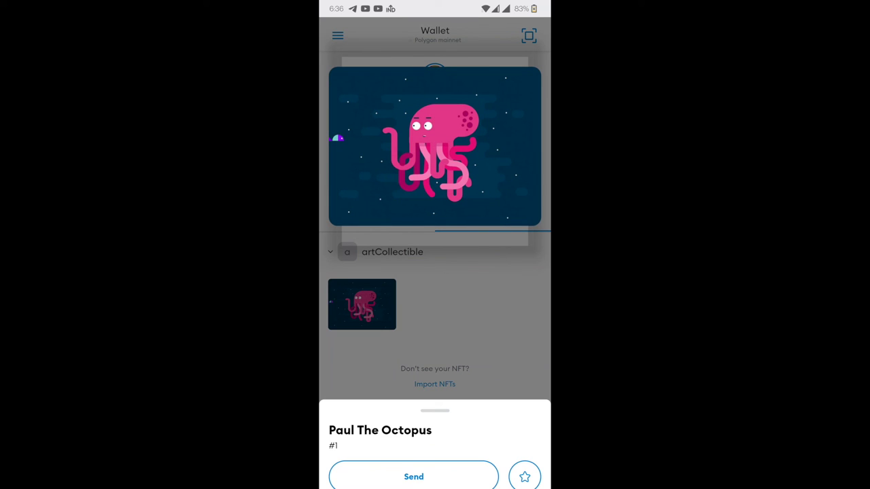
{"action": "left_click_drag", "start_coordinate": [460, 440], "coordinate": [460, 375]}
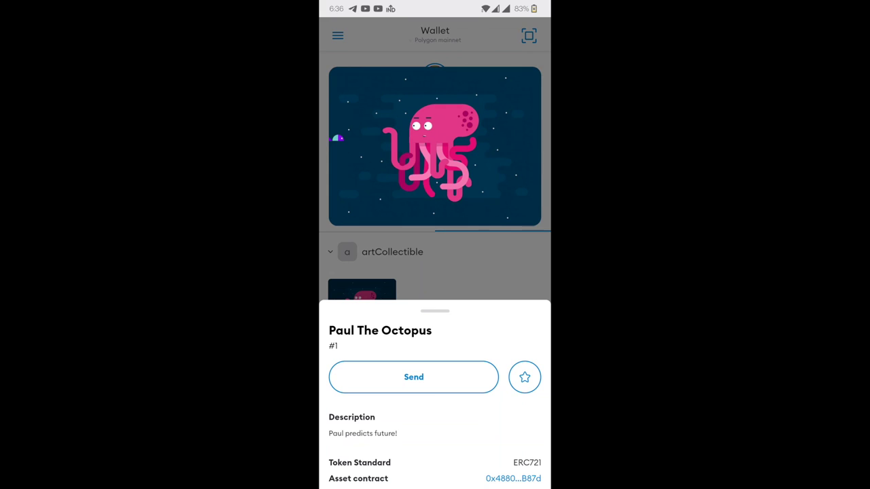
{"action": "left_click", "coordinate": [413, 376]}
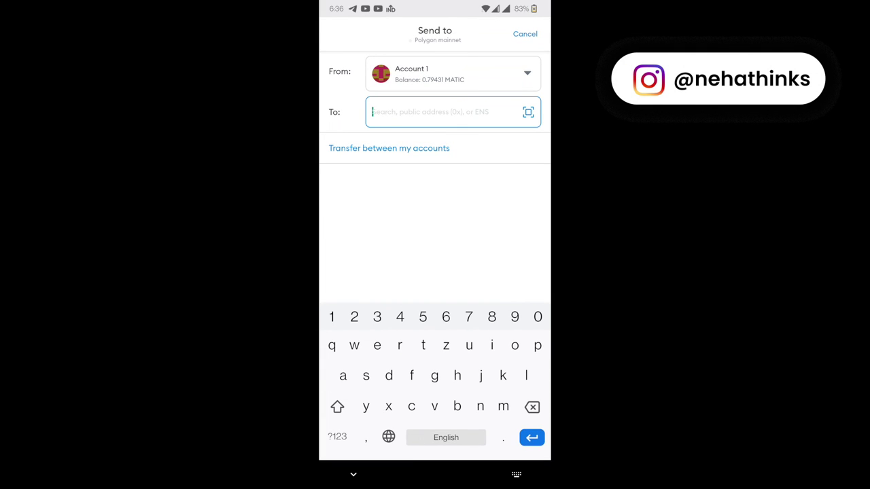
{"action": "key", "text": "Escape"}
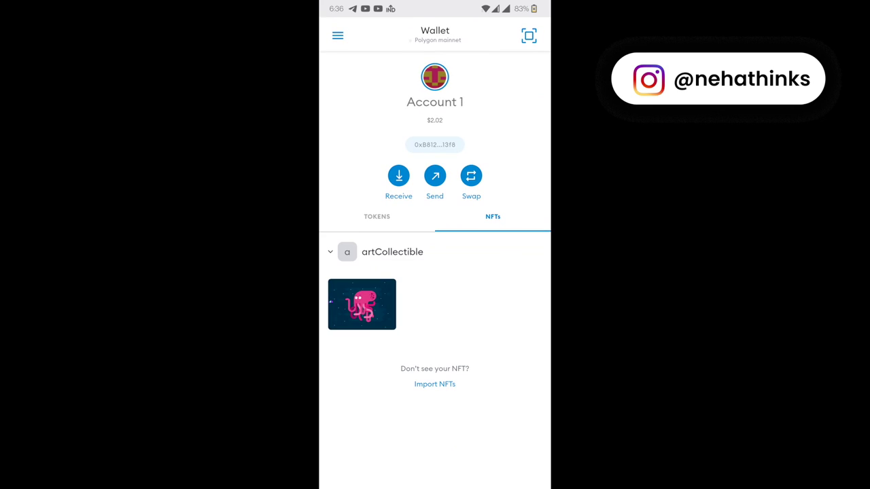